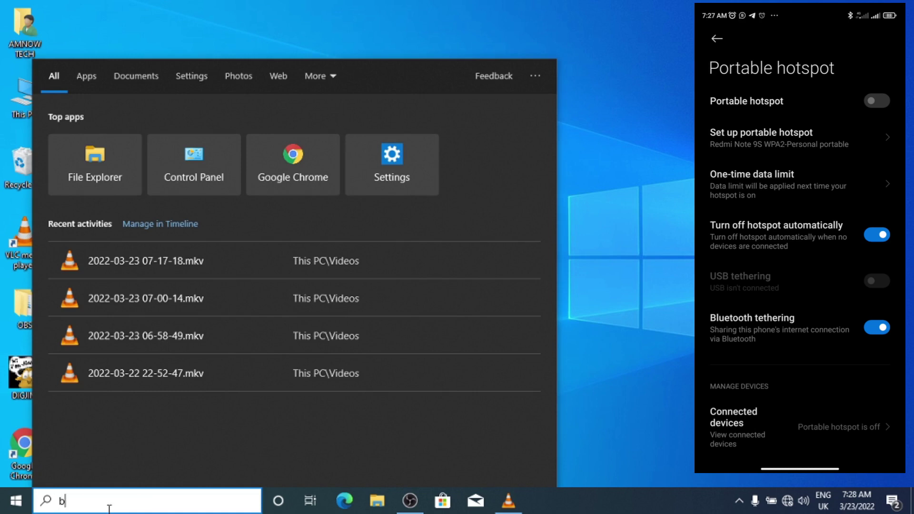
type("bluet")
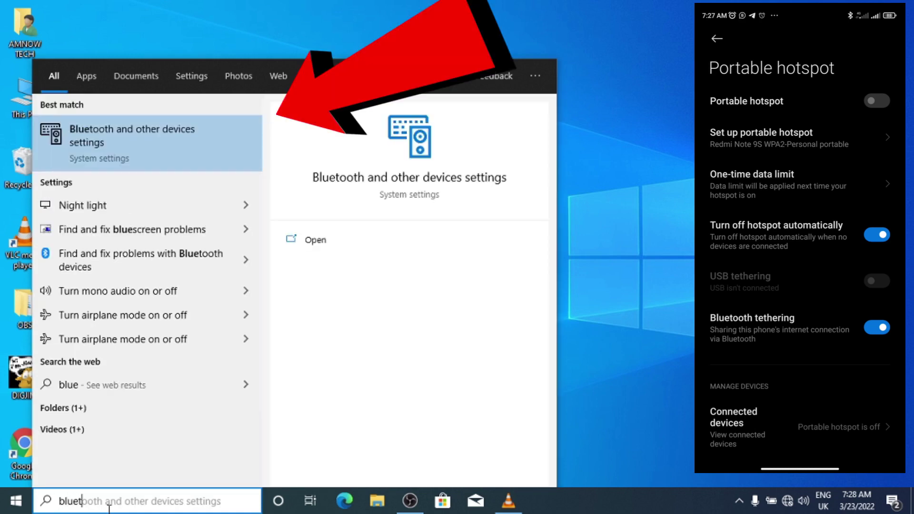
Open Bluetooth and other devices settings, turn Bluetooth on, and start adding a device.
left_click(96, 137)
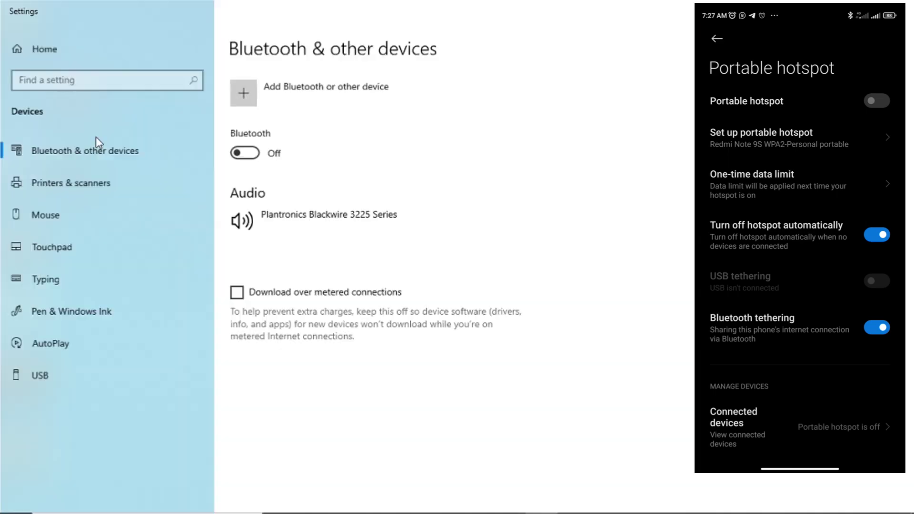
left_click(245, 154)
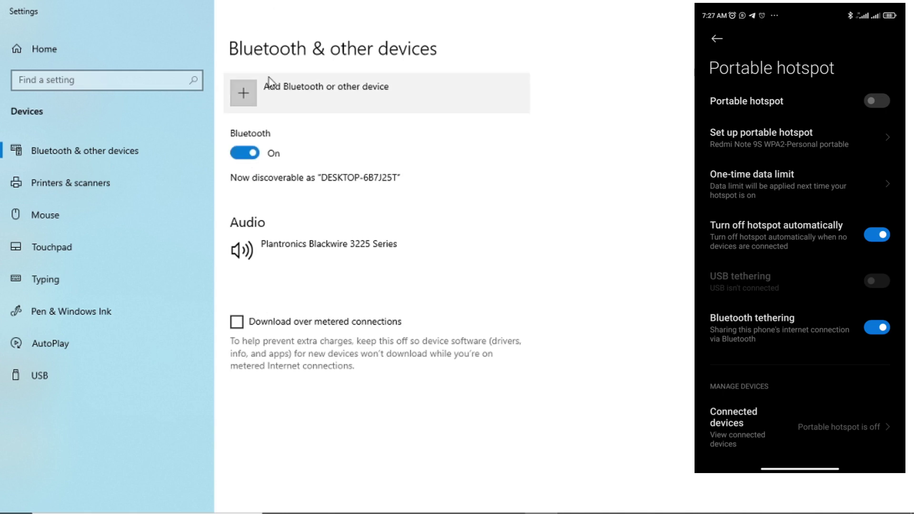
left_click(246, 103)
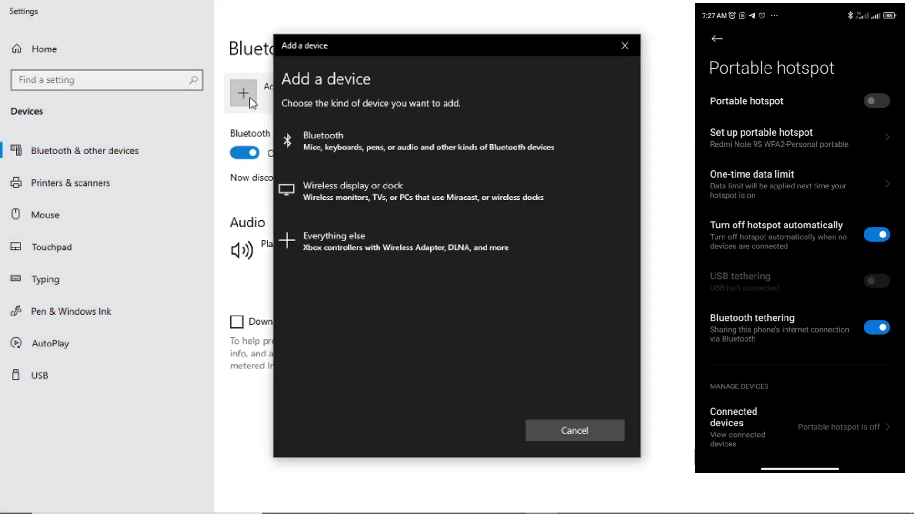
Pair with the phone Amnow Tech over Bluetooth, confirming the matching PIN.
left_click(317, 146)
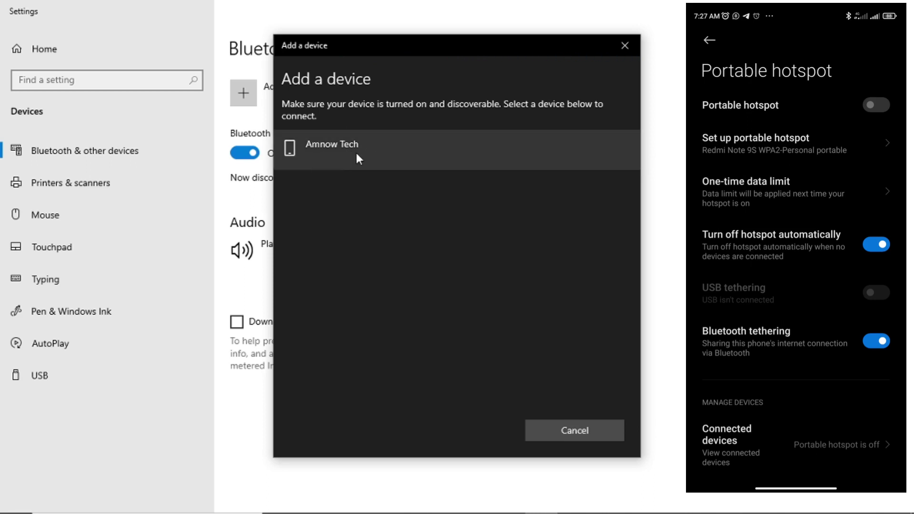
left_click(357, 153)
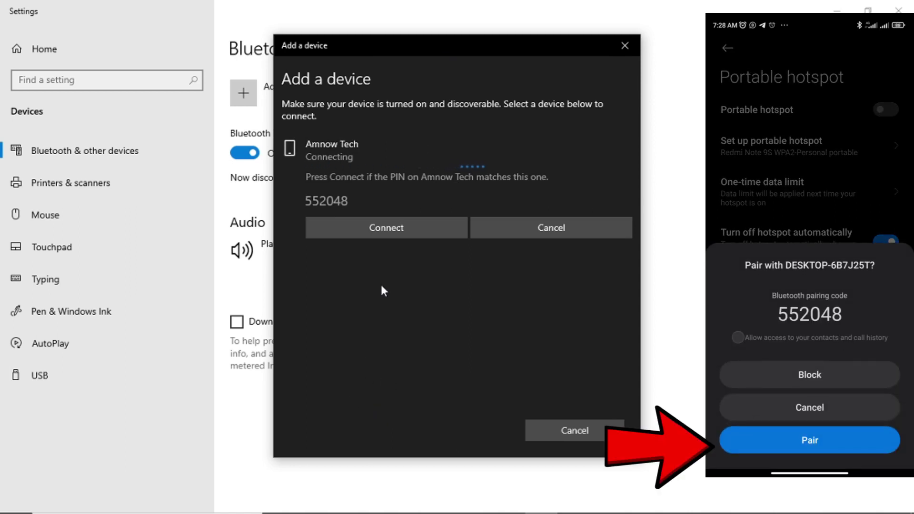
left_click(381, 227)
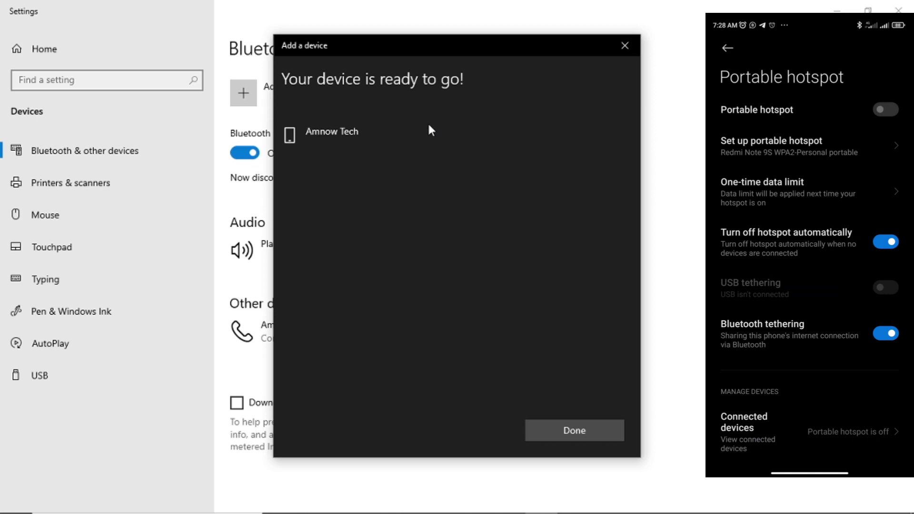
left_click(575, 435)
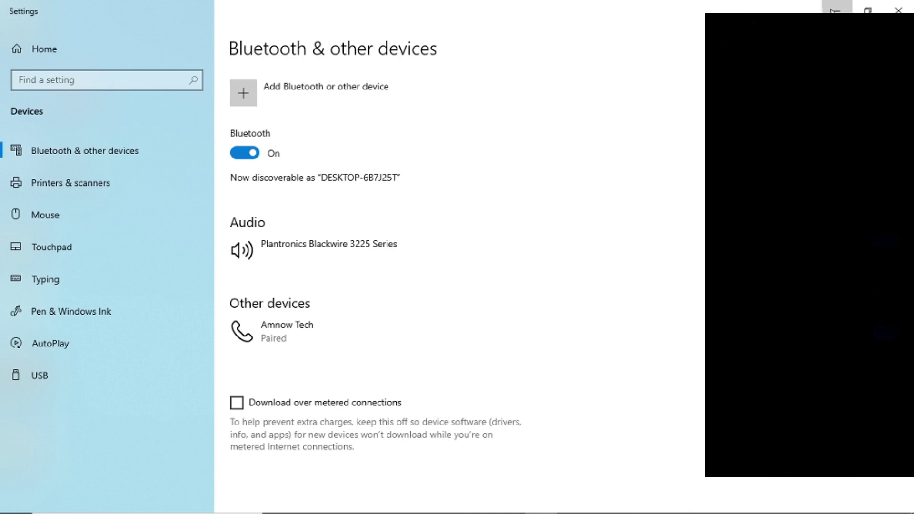
Close Settings and launch Control Panel from Windows search.
left_click(837, 9)
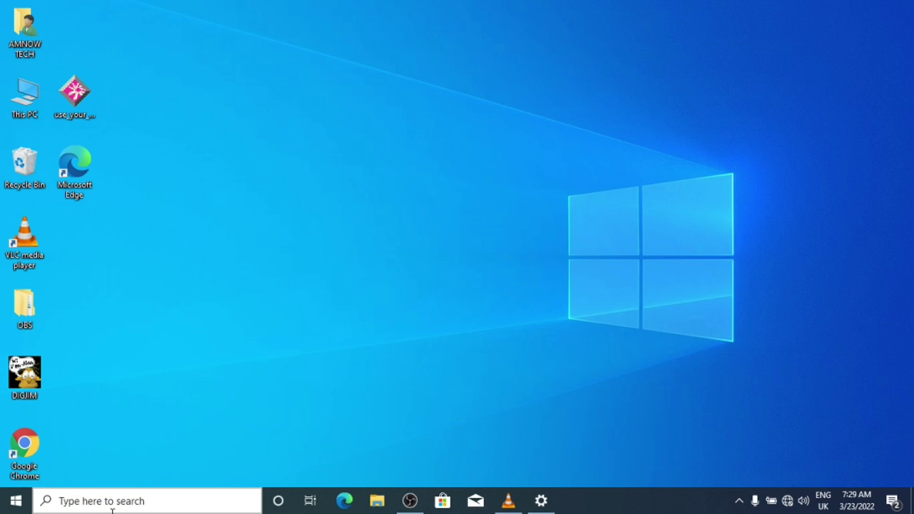
left_click(112, 501)
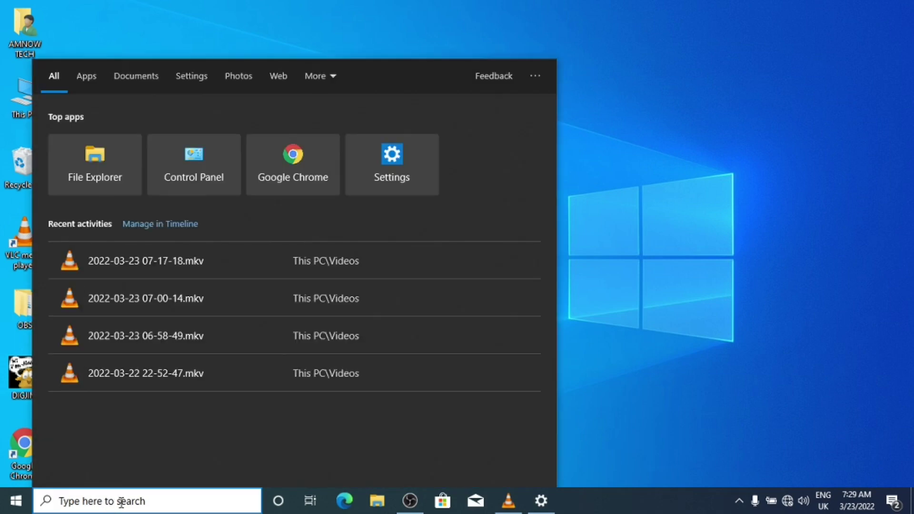
type("co")
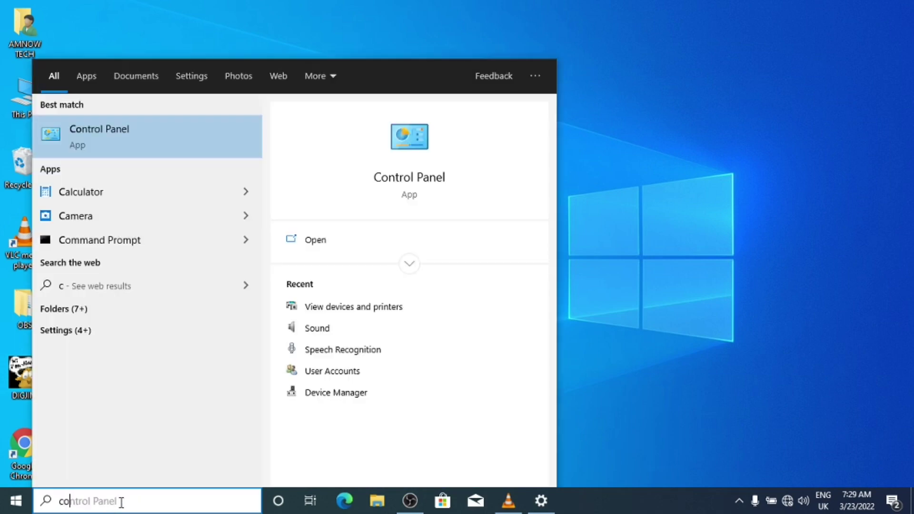
type("ntro")
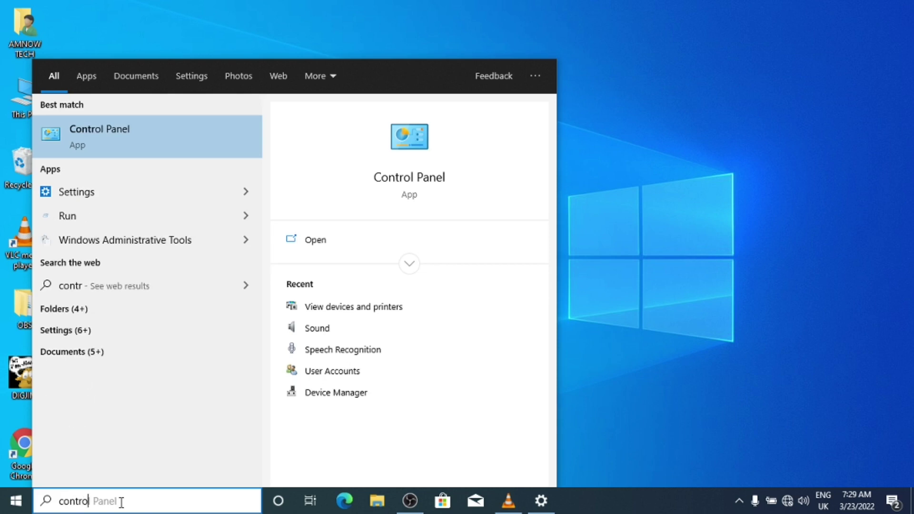
type("l")
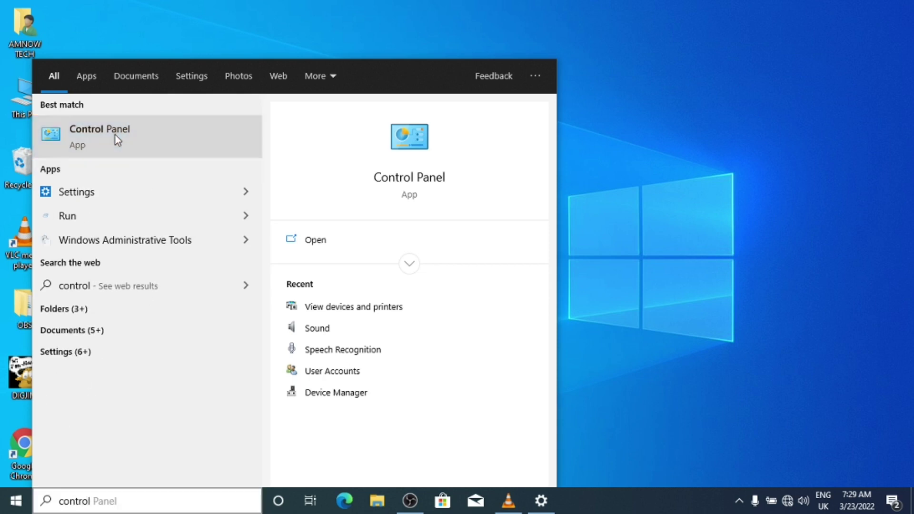
left_click(115, 135)
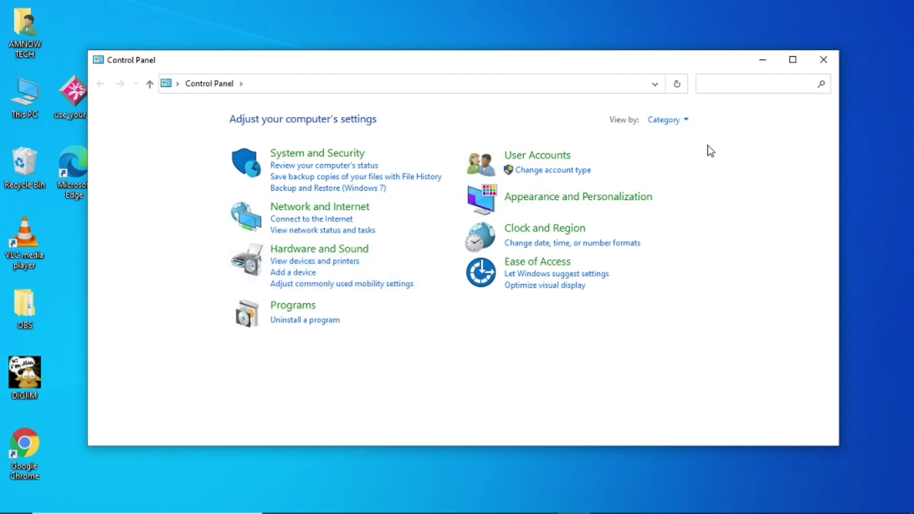
Keep Category view and go to Devices and Printers.
left_click(673, 121)
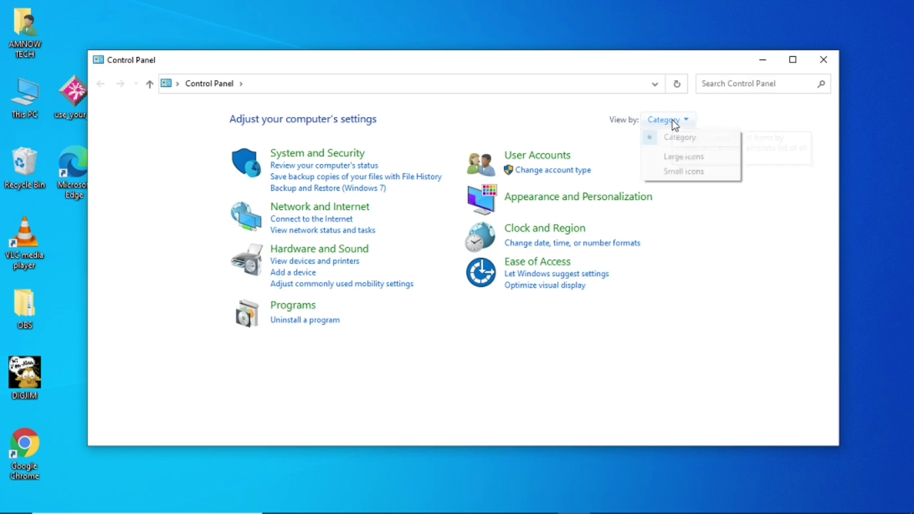
left_click(674, 137)
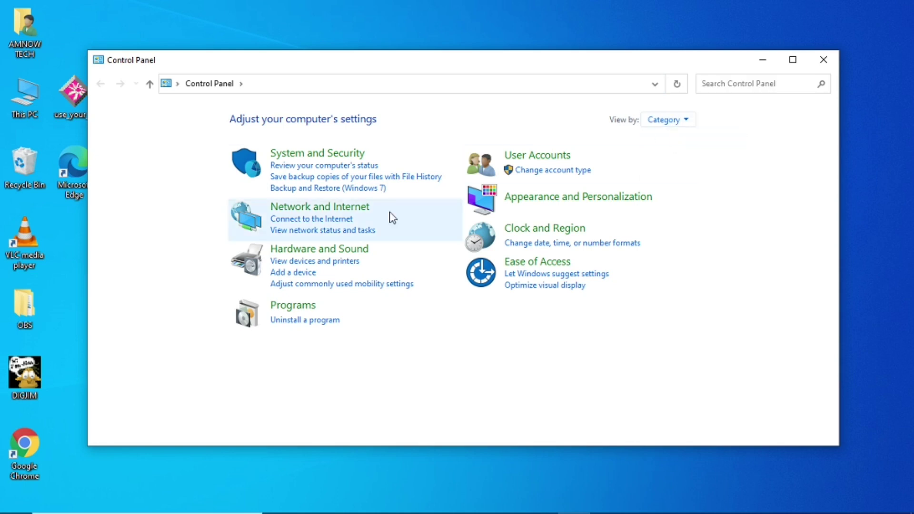
left_click(322, 264)
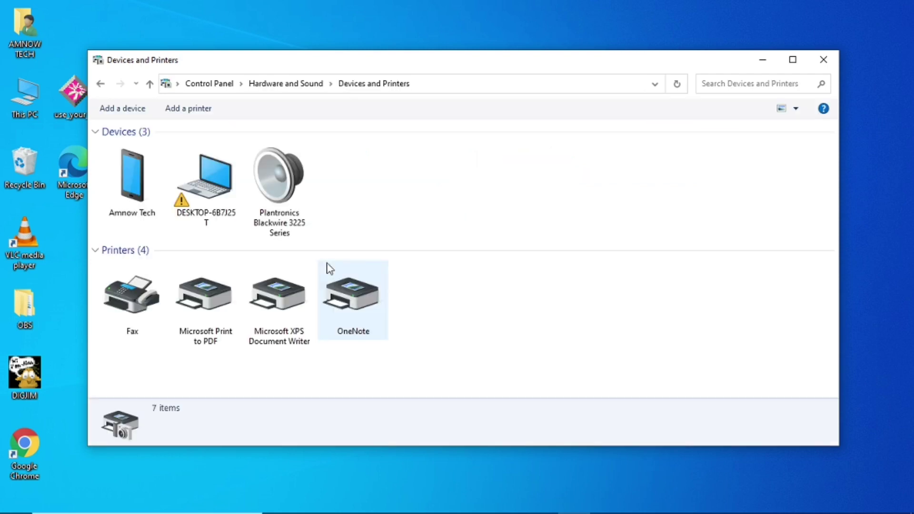
Connect to Amnow Tech using it as an access point.
left_click(132, 183)
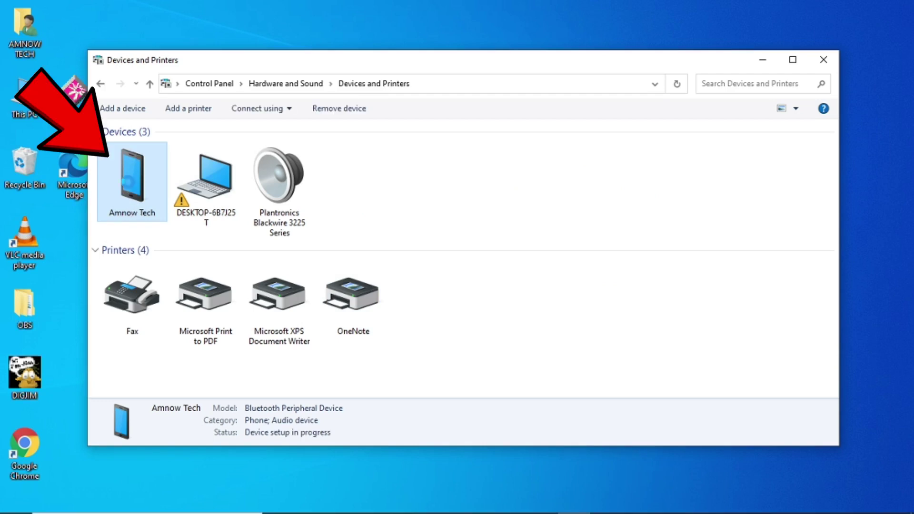
right_click(129, 183)
mouse_move(186, 193)
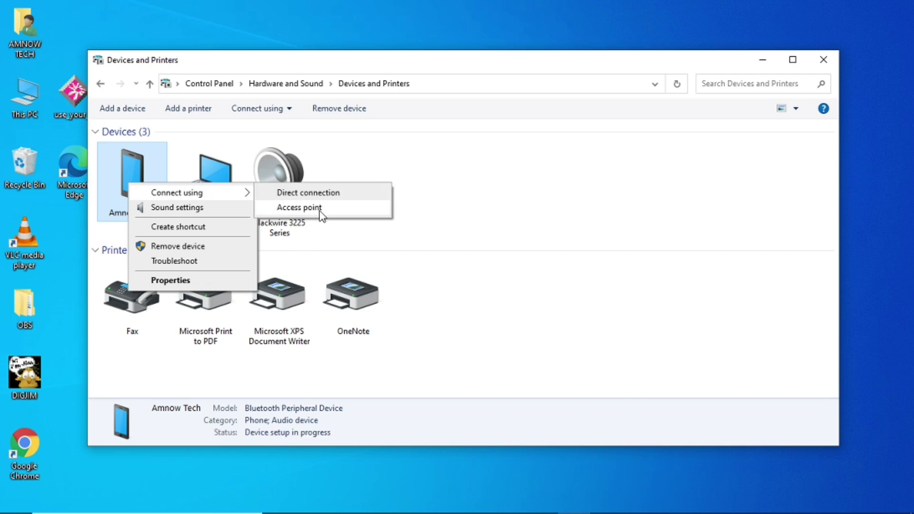
left_click(322, 209)
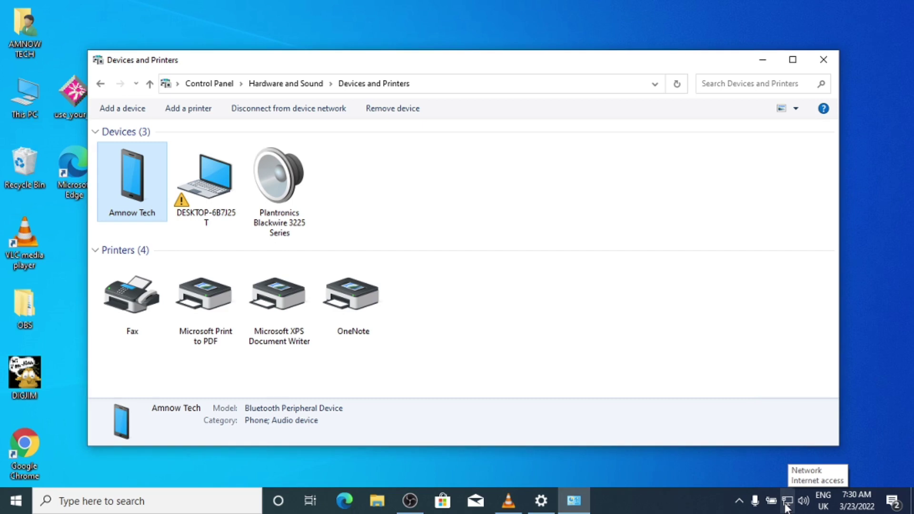
Launch Google Chrome from the desktop and go to youtube.com via the 'you' suggestion.
left_click(18, 457)
double_click(18, 457)
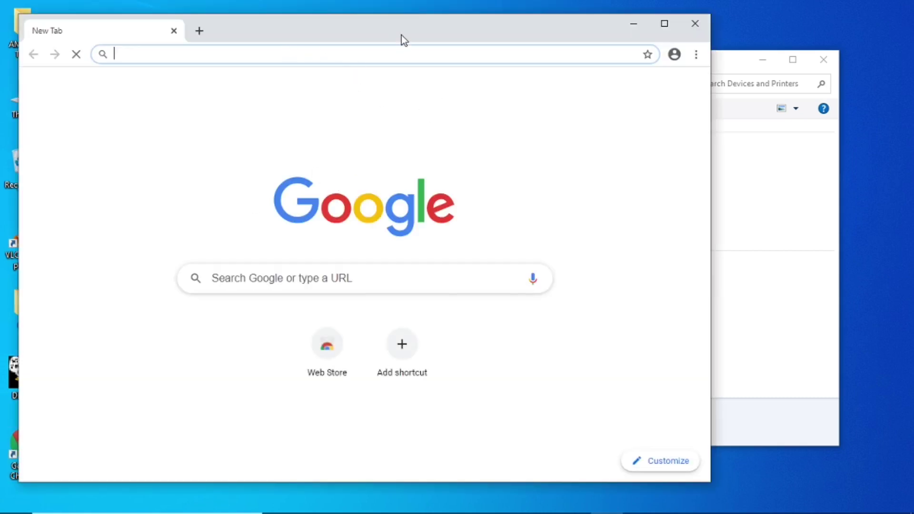
left_click(342, 55)
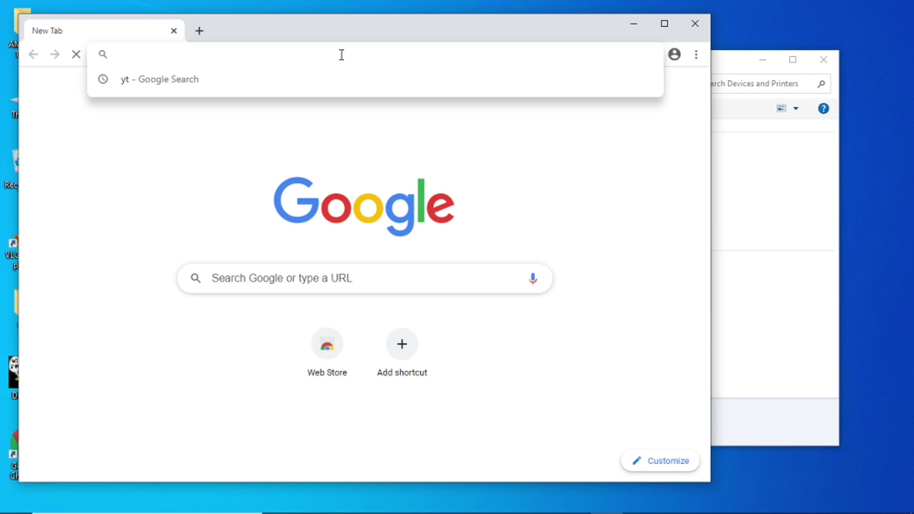
type("yo")
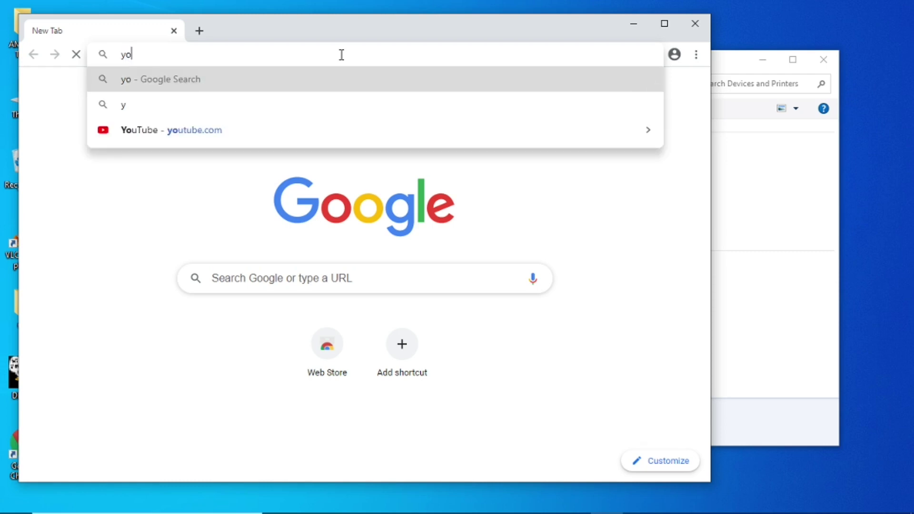
type("u")
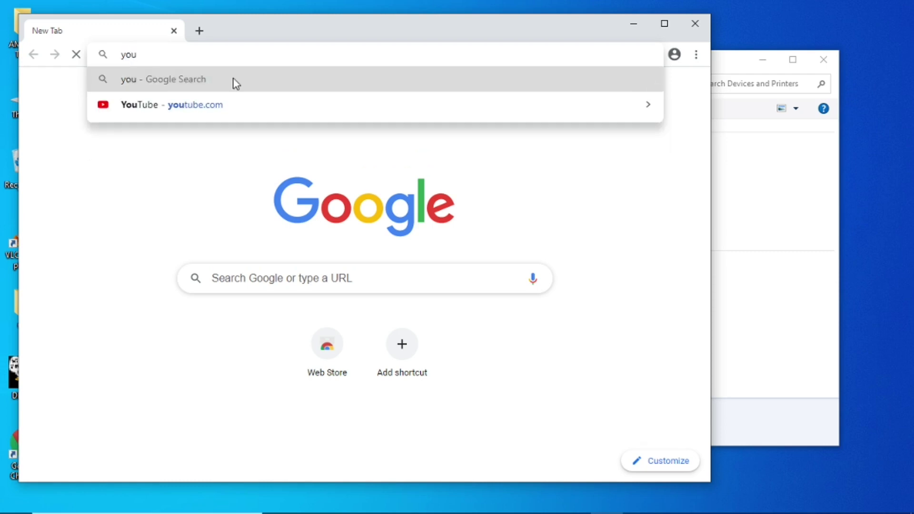
left_click(184, 104)
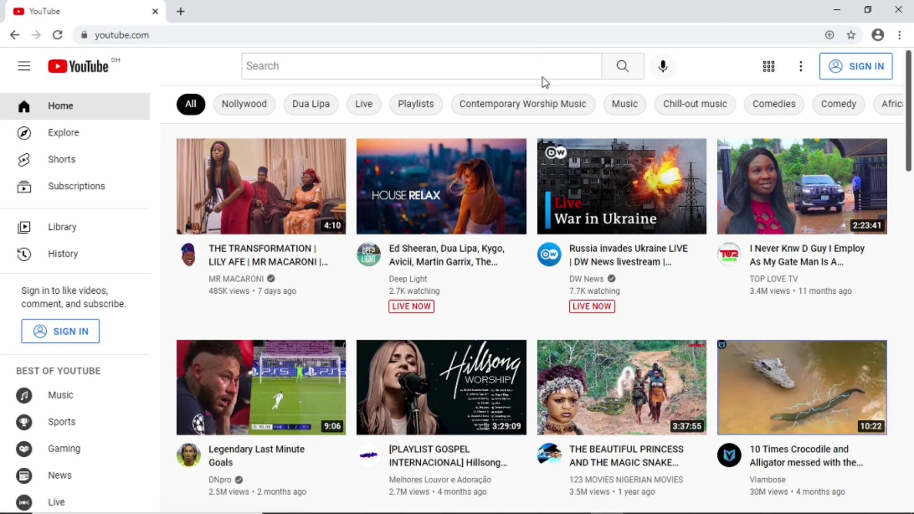
Search YouTube for 'amnow tech' and show the AMNOW TECH channel's VIDEOS tab.
left_click(421, 66)
type("amnow tech")
key("Return")
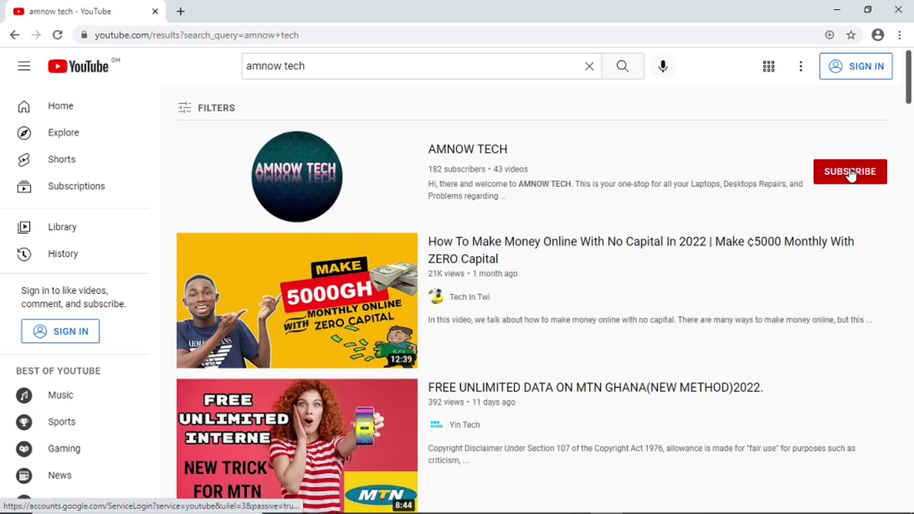
left_click(332, 199)
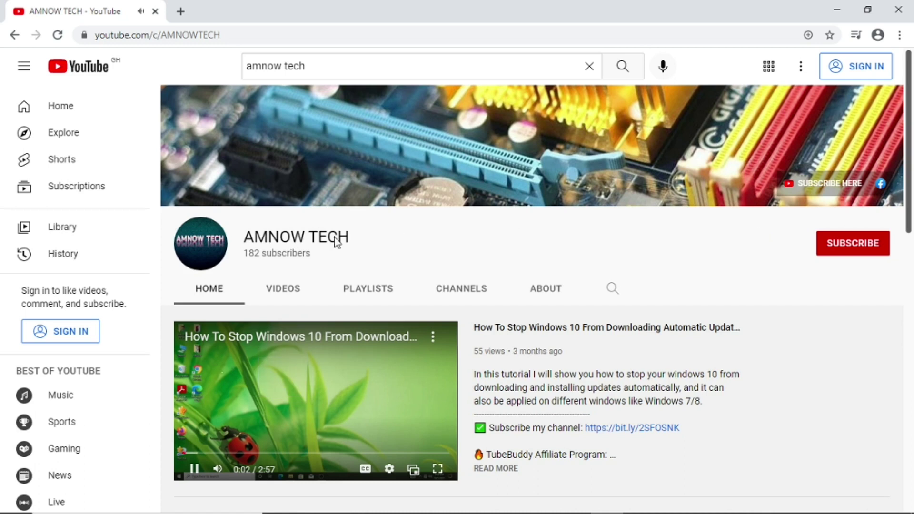
left_click(283, 289)
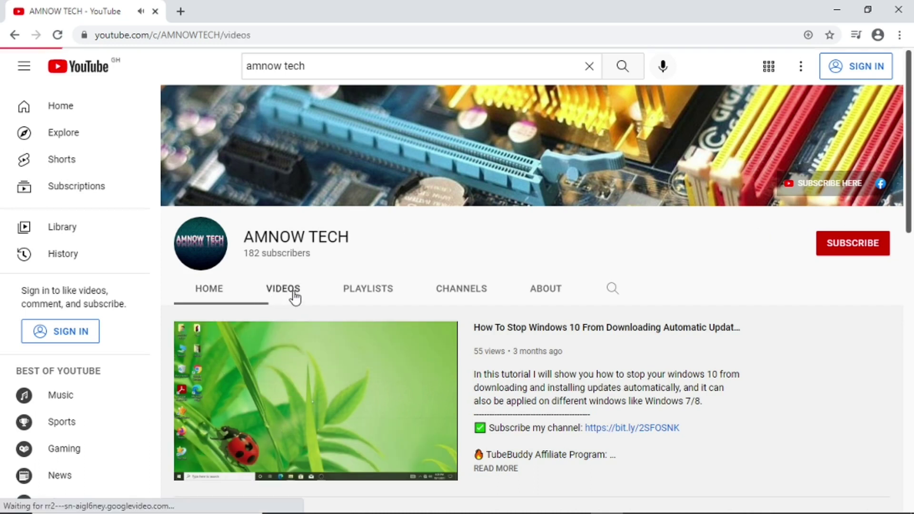